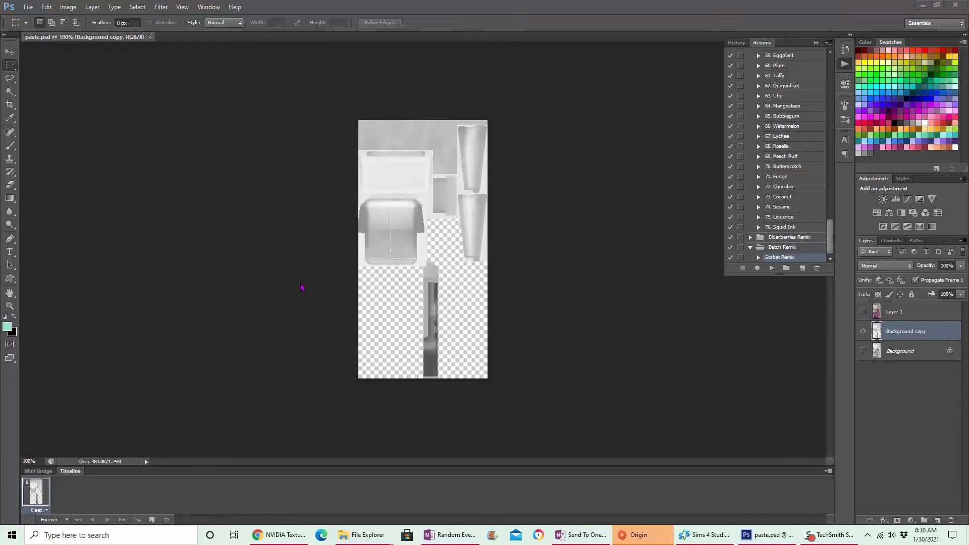
- Delete the dark vertical strip in the lower middle of the Background copy layer and clear the selection
key("ctrl+0")
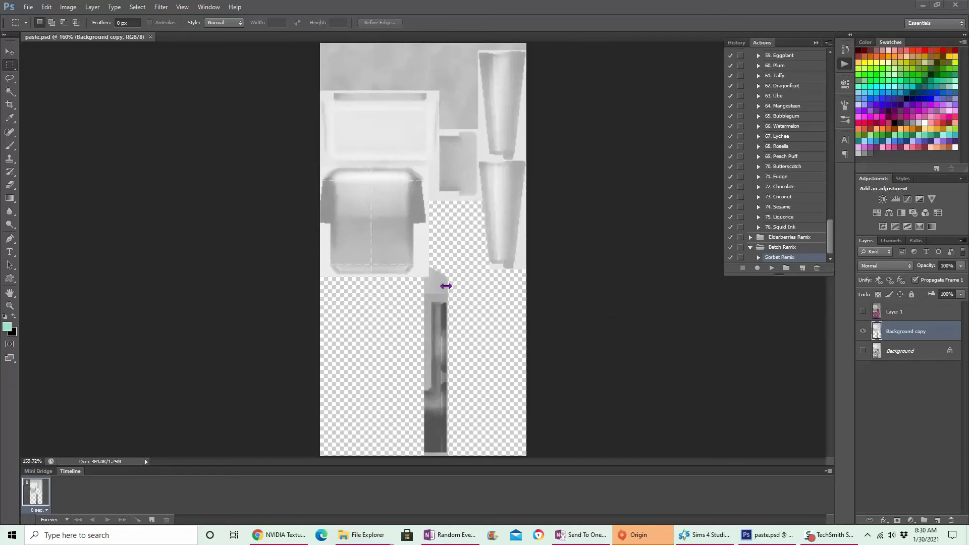
scroll(76, 154, "down", 1)
left_click_drag(472, 419, 421, 273)
key("Delete")
key("ctrl+d")
- Delete the leftover grey triangle beside the lower edge of the seat piece on the Background copy layer and deselect
scroll(411, 318, "up", 6)
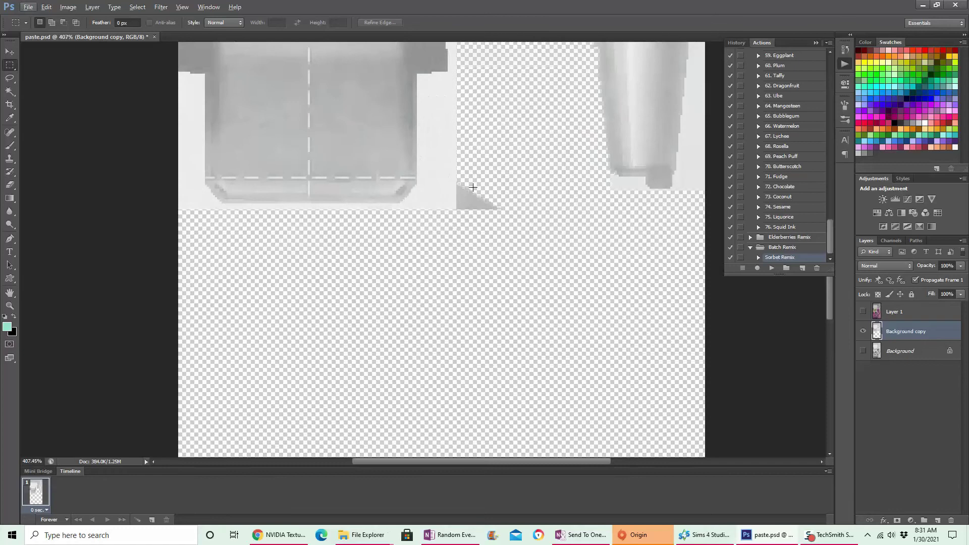
left_click_drag(457, 172, 513, 235)
key("Delete")
key("ctrl+d")
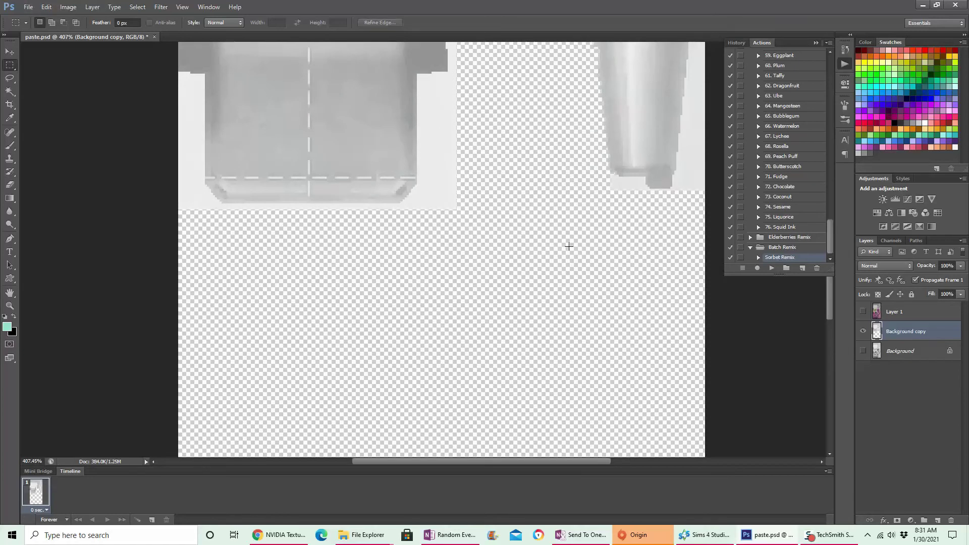
- Compare the coloured texture on Layer 1 with the remaining grey pieces on Background copy, leaving Layer 1 hidden
left_click(863, 312)
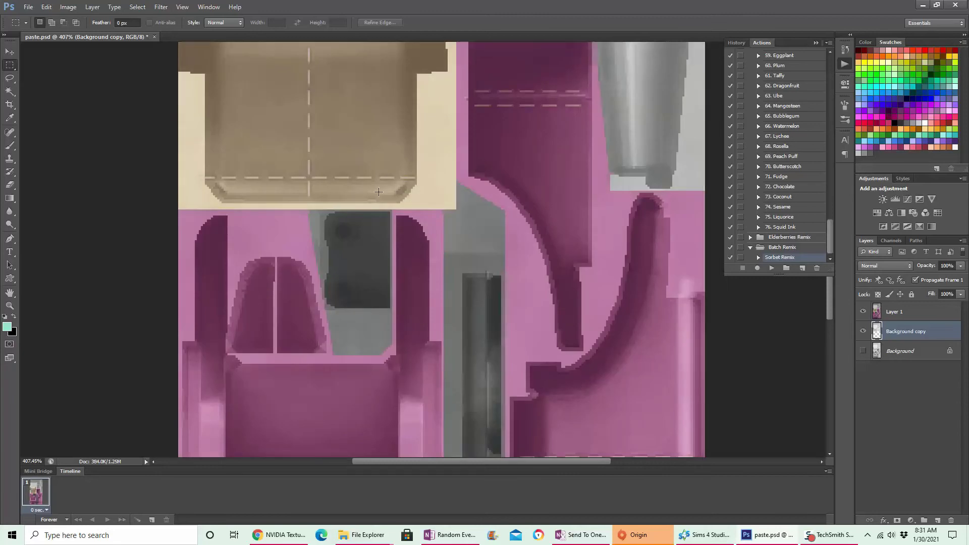
left_click(862, 311)
left_click(862, 311)
scroll(409, 200, "down", 3)
scroll(409, 199, "down", 2)
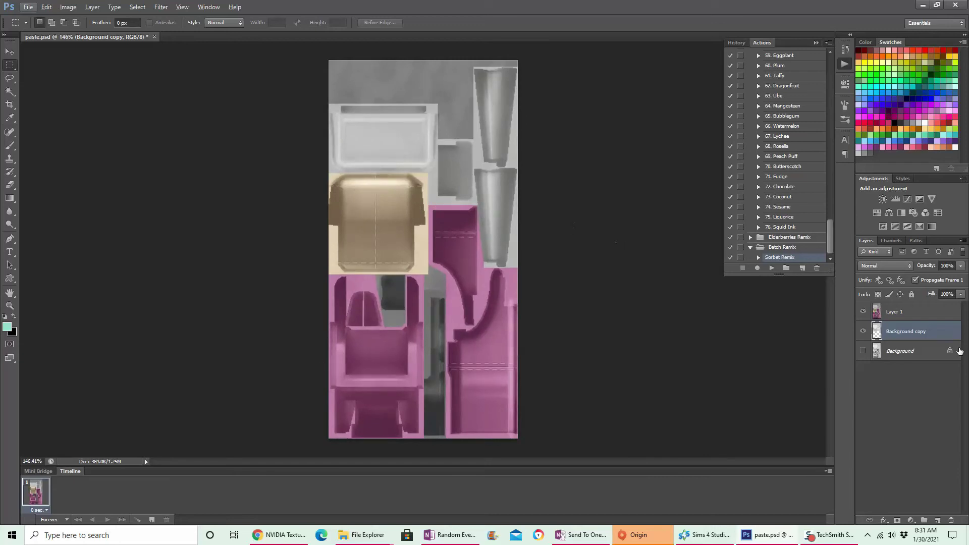
left_click(863, 312)
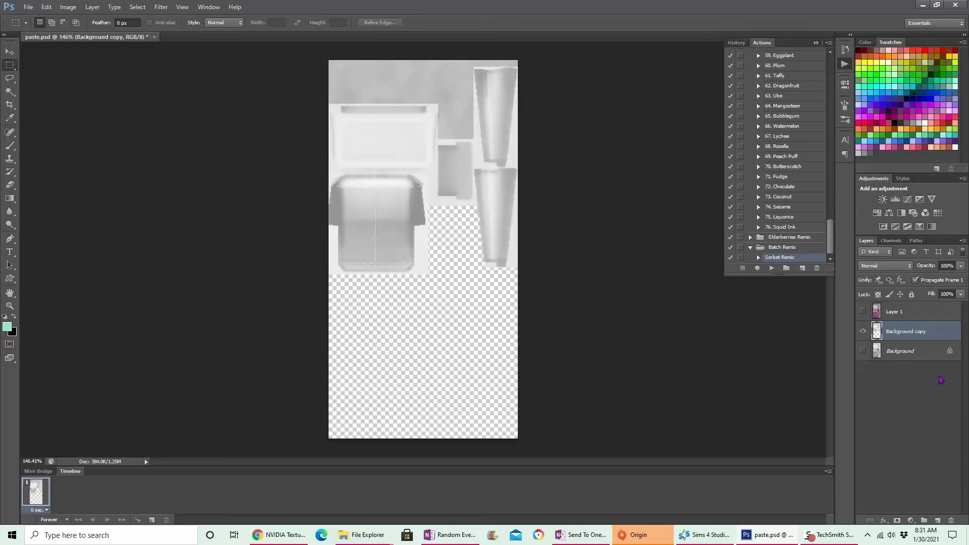
left_click(863, 312)
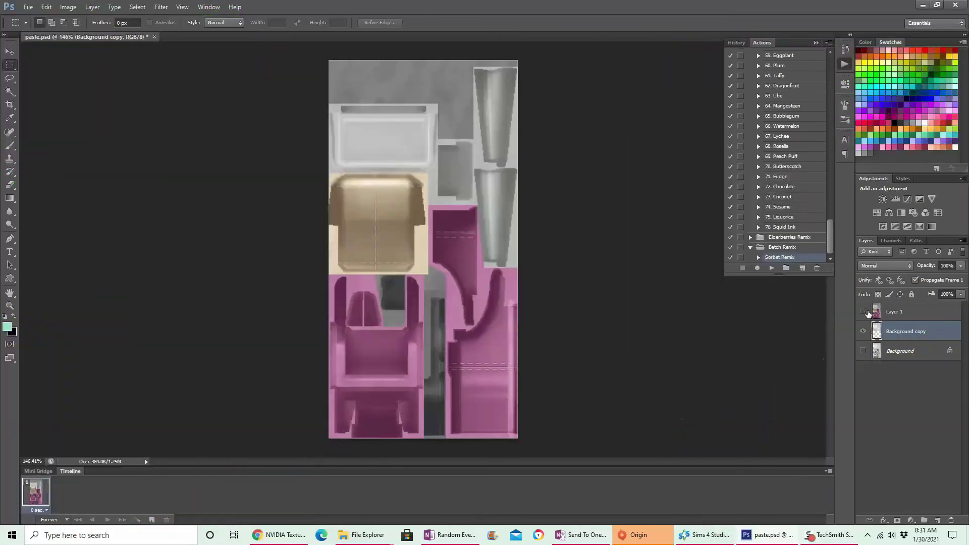
left_click(863, 311)
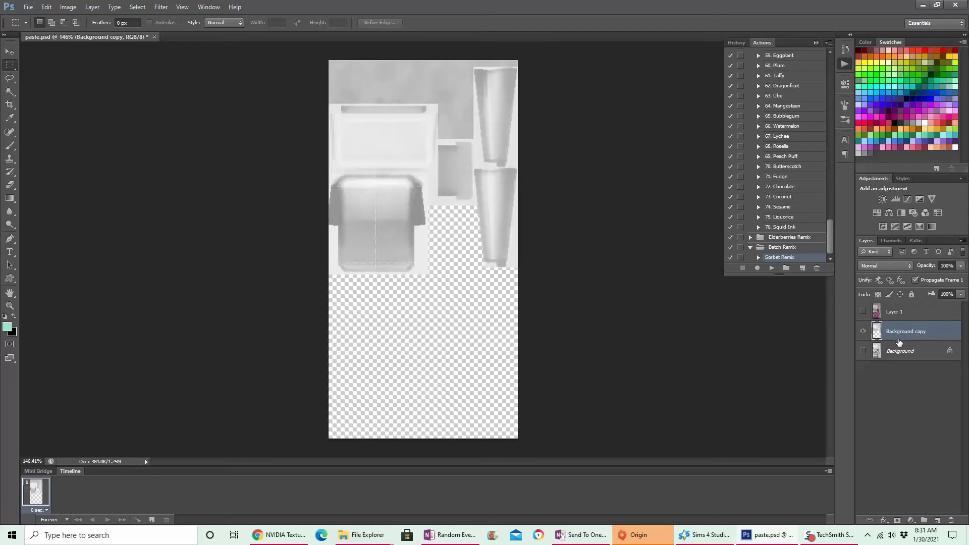
- Copy the entire Background copy layer and open texture 1 from the Fine Toddler Eatery folder
key("ctrl+a")
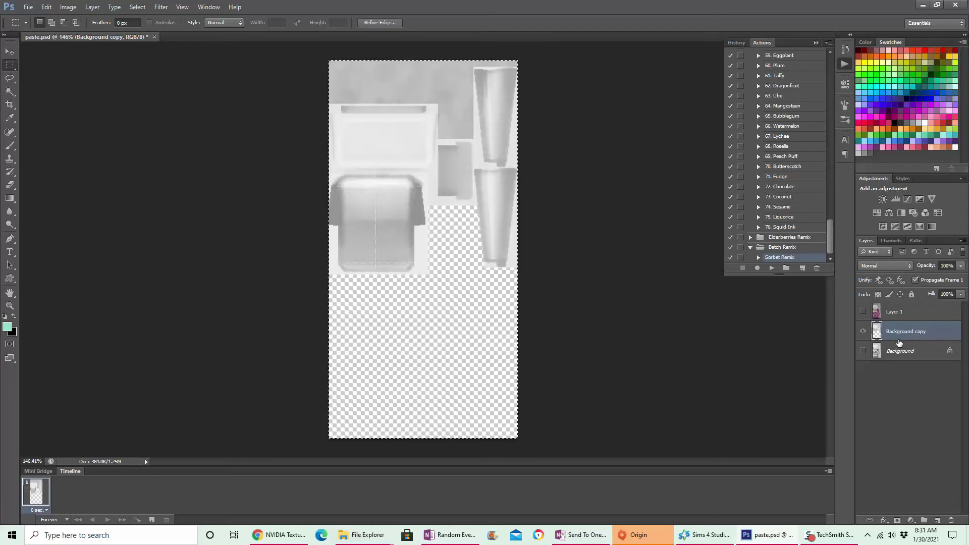
left_click(25, 6)
left_click(41, 27)
left_click(474, 171)
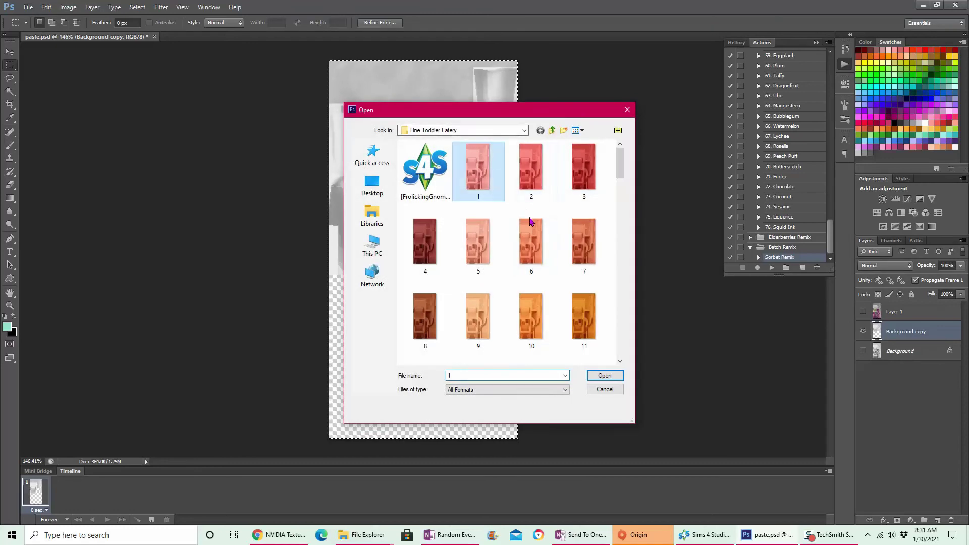
left_click(599, 377)
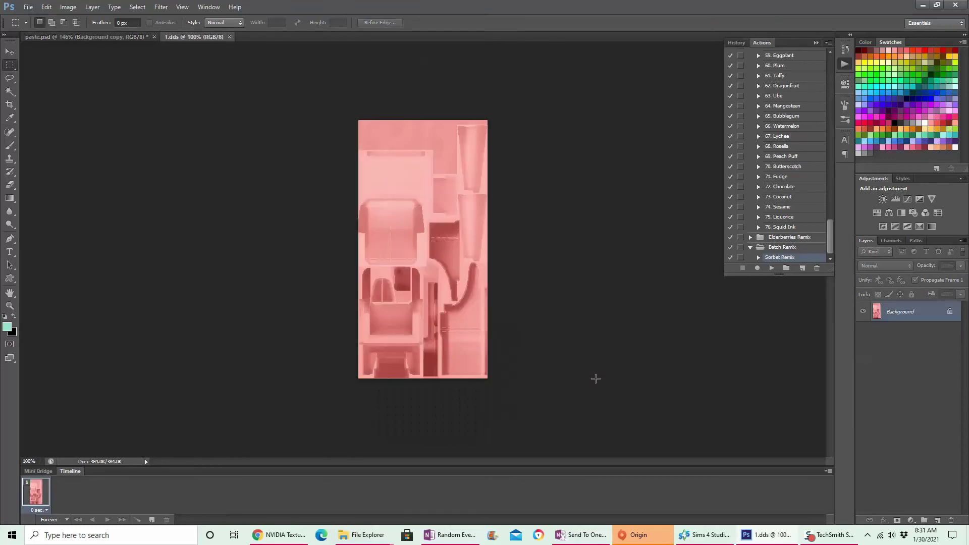
- Paste the copied grey pieces into 1.dds and delete the pasted layer
key("ctrl+v")
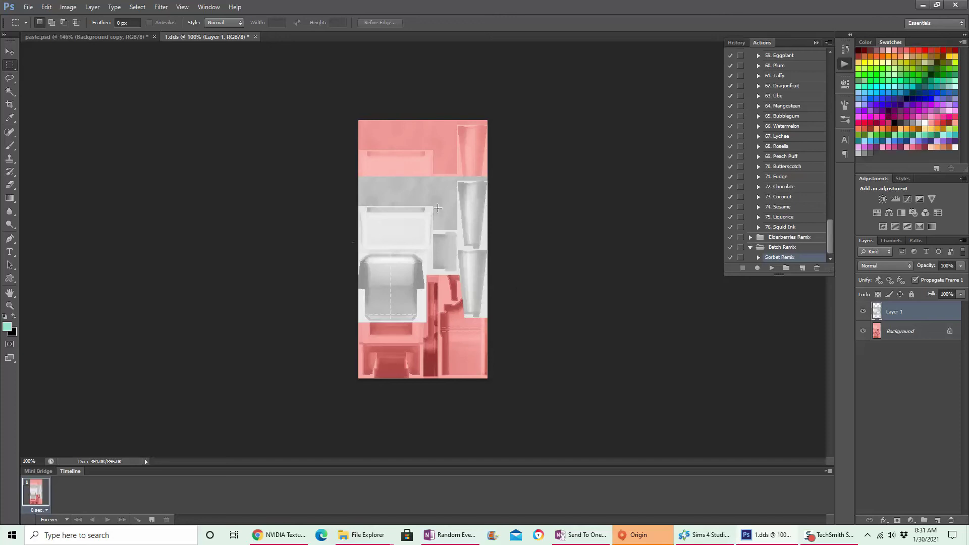
right_click(917, 311)
left_click(898, 512)
- Return to paste.psd, reset the colours to black and white, make white the foreground colour and activate the Brush tool
left_click(109, 41)
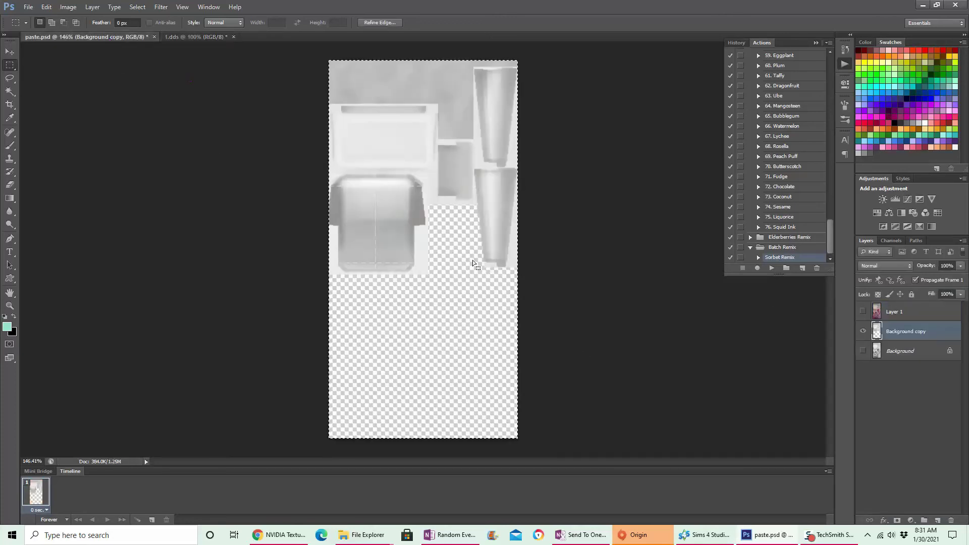
scroll(473, 259, "up", 4)
scroll(623, 295, "down", 5)
scroll(614, 302, "up", 2)
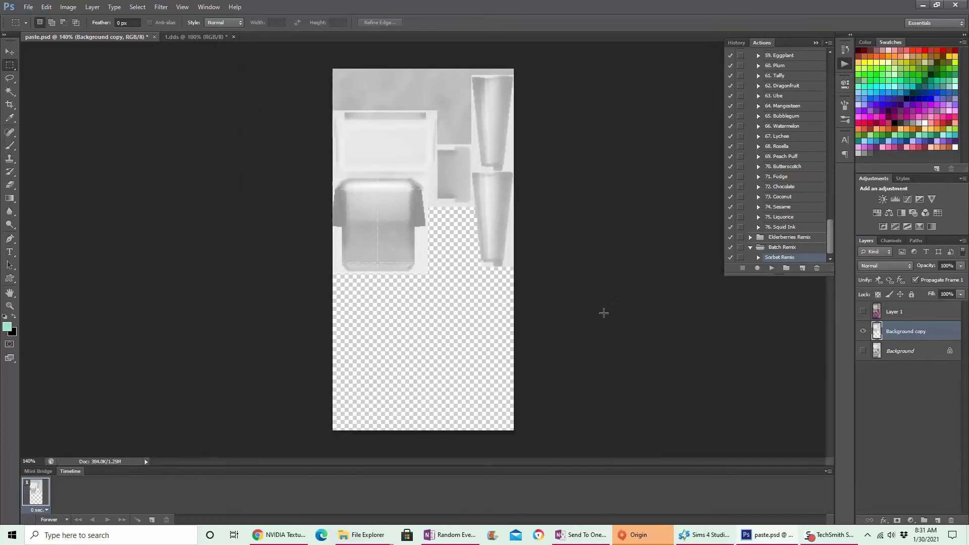
scroll(545, 384, "up", 3)
left_click_drag(828, 306, 831, 378)
scroll(510, 277, "up", 4)
scroll(523, 259, "up", 8)
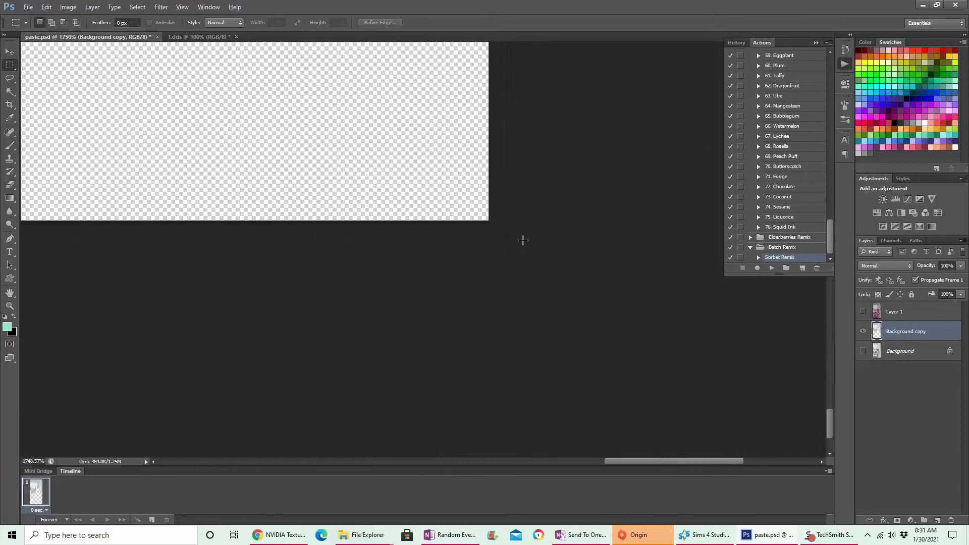
scroll(454, 204, "up", 1)
key("alt")
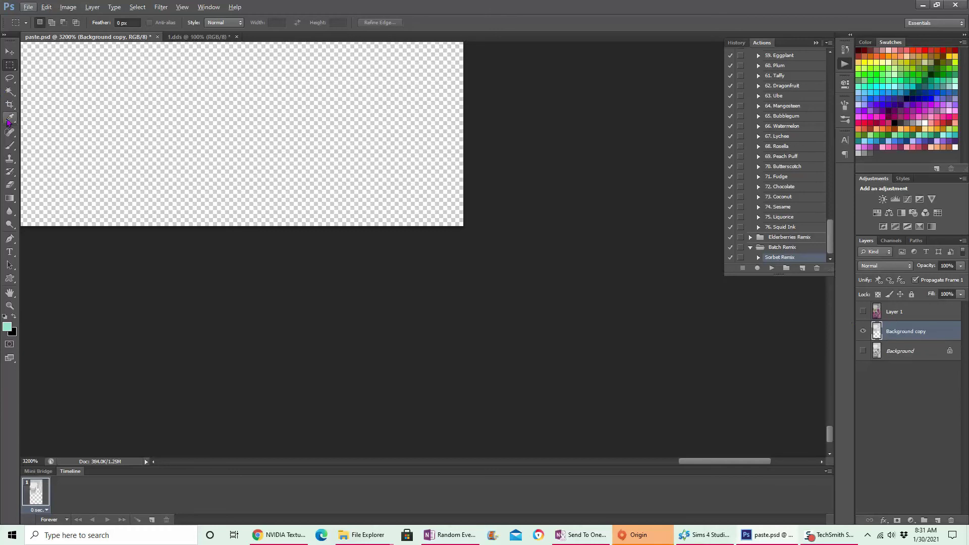
left_click(5, 317)
left_click(13, 317)
left_click(9, 145)
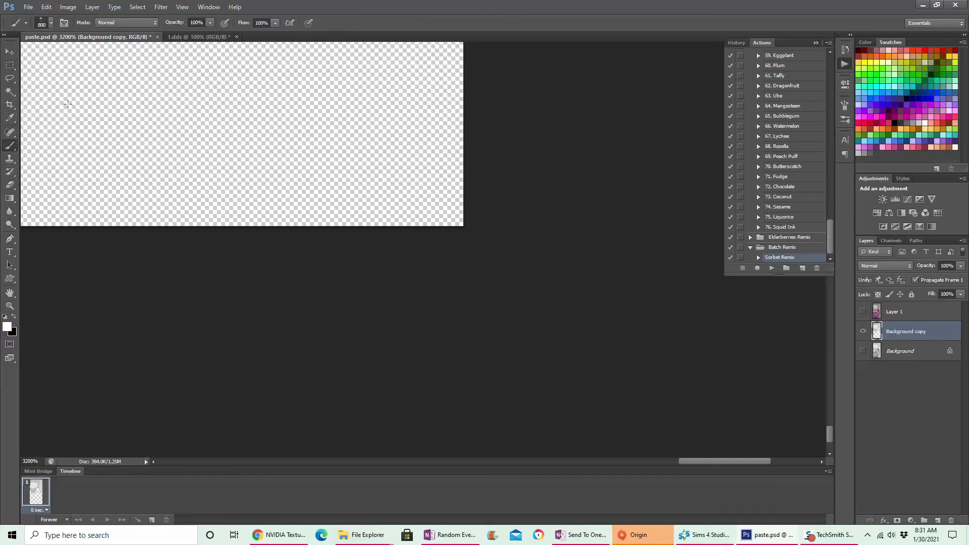
- Replace the current brush set with Basic Brushes and use the hard 1 px brush
left_click(51, 24)
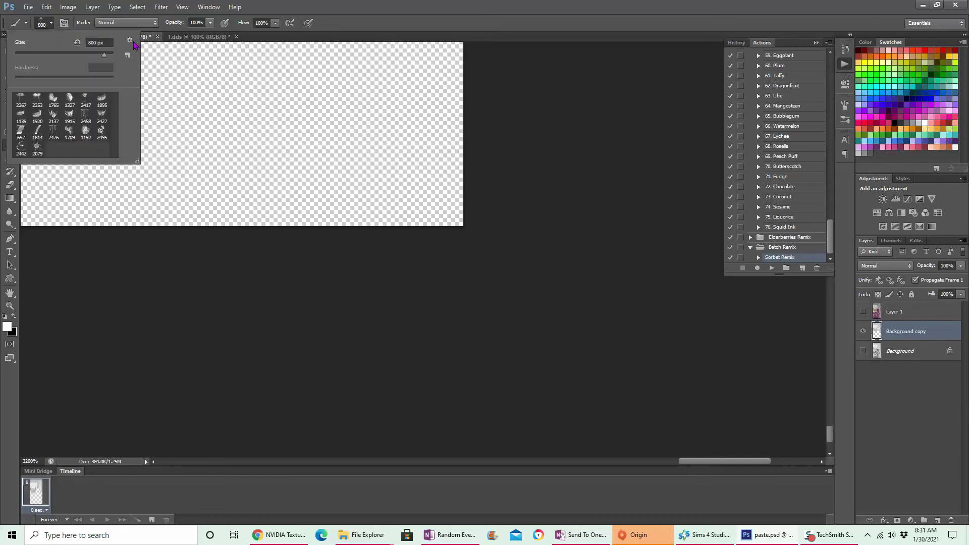
left_click(132, 42)
left_click(197, 217)
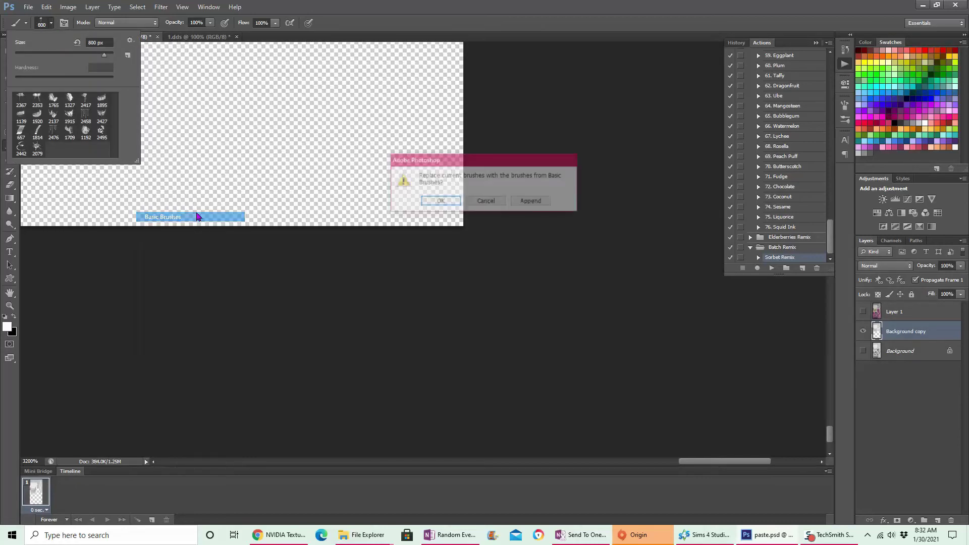
left_click(428, 202)
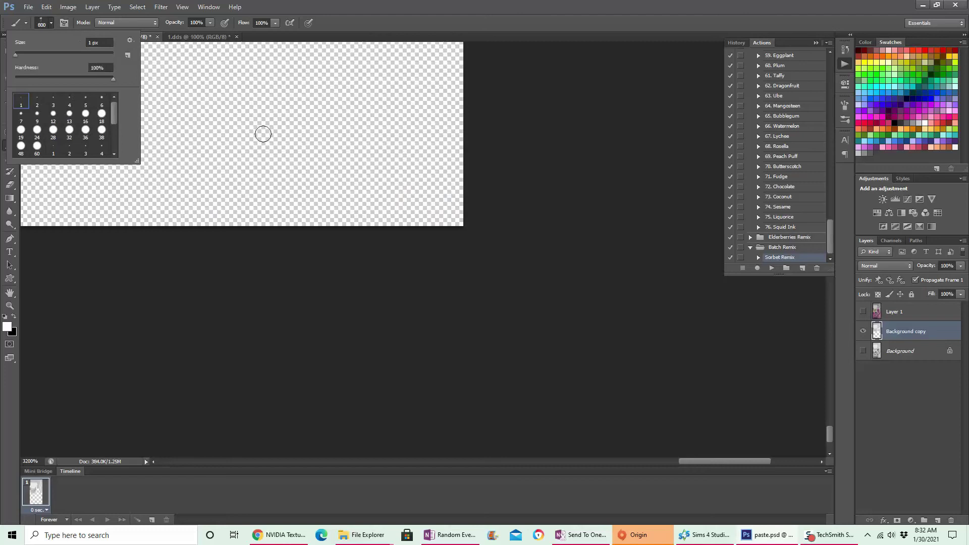
left_click(508, 266)
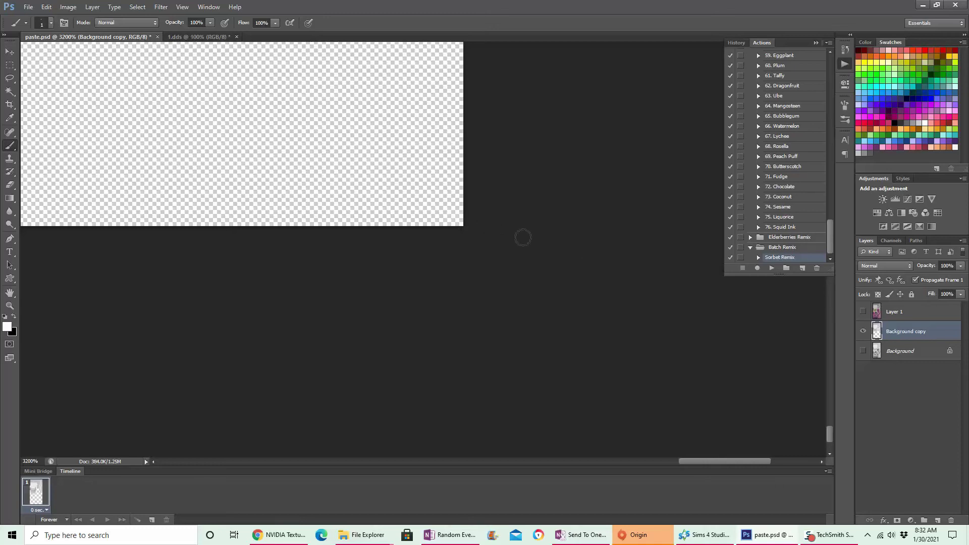
- Move Layer 1 below Background copy, show it to check the combined texture, hide it again and select Background copy
left_click_drag(899, 314, 881, 336)
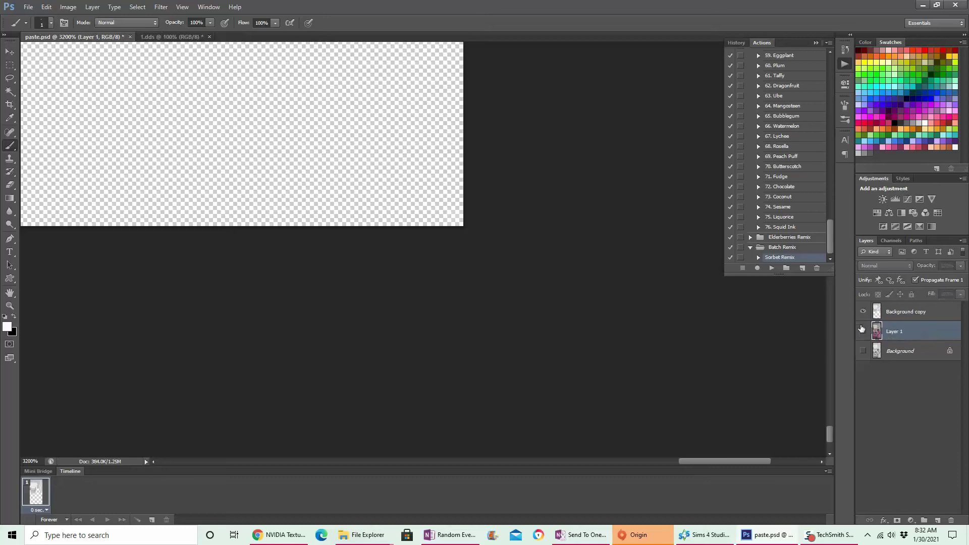
left_click(862, 330)
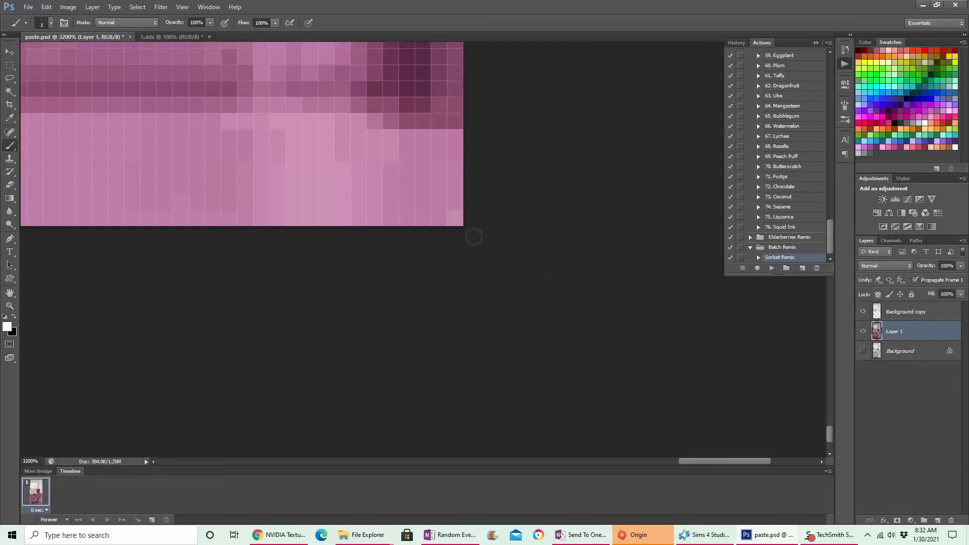
scroll(253, 160, "down", 5)
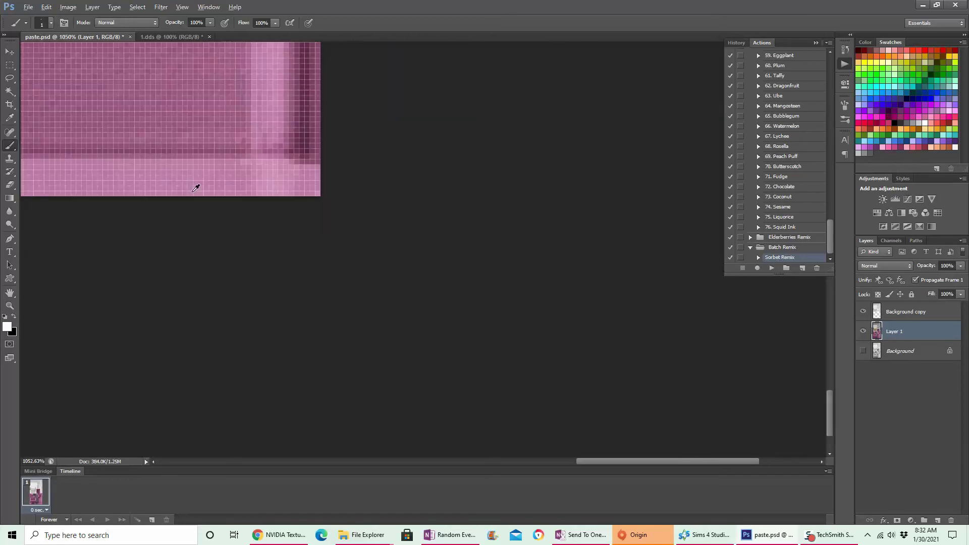
scroll(123, 190, "down", 4)
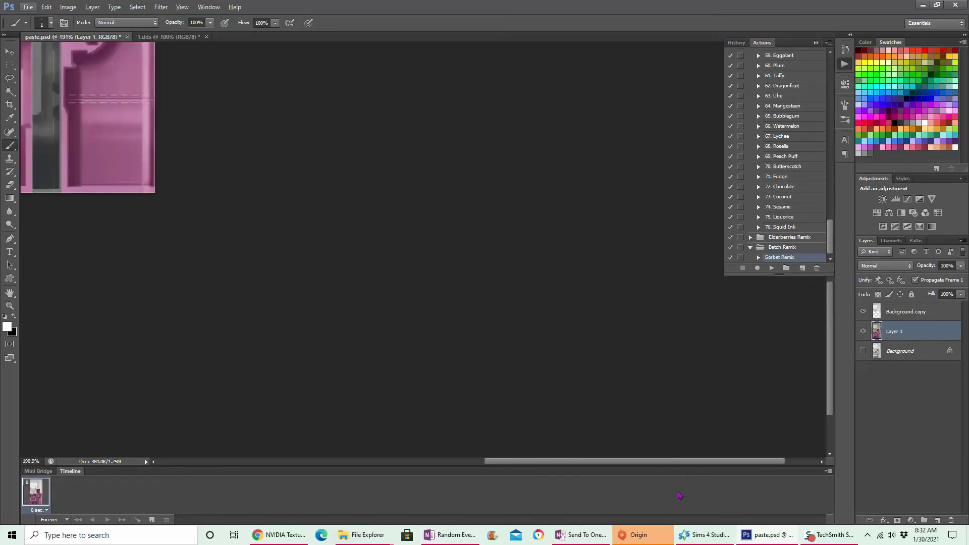
left_click_drag(613, 463, 422, 448)
scroll(550, 255, "down", 2)
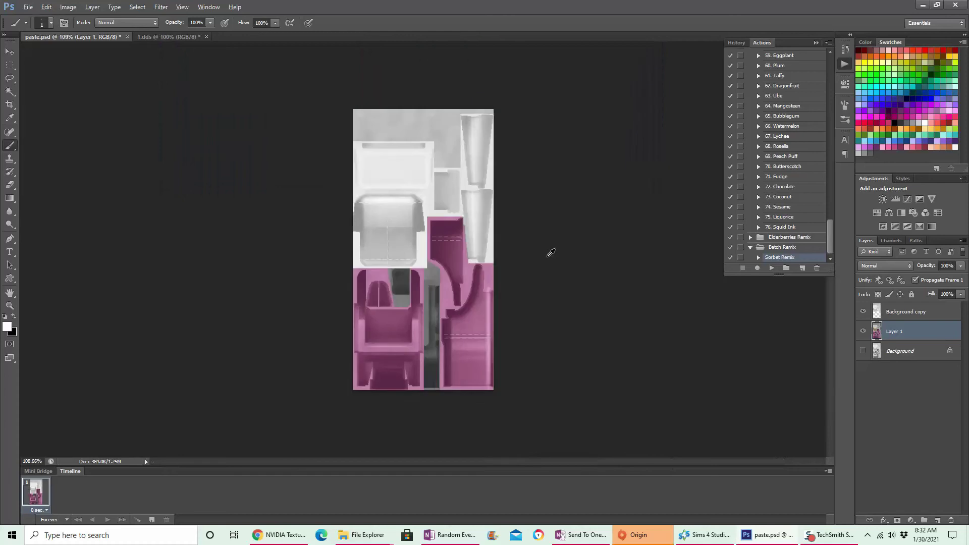
left_click(863, 331)
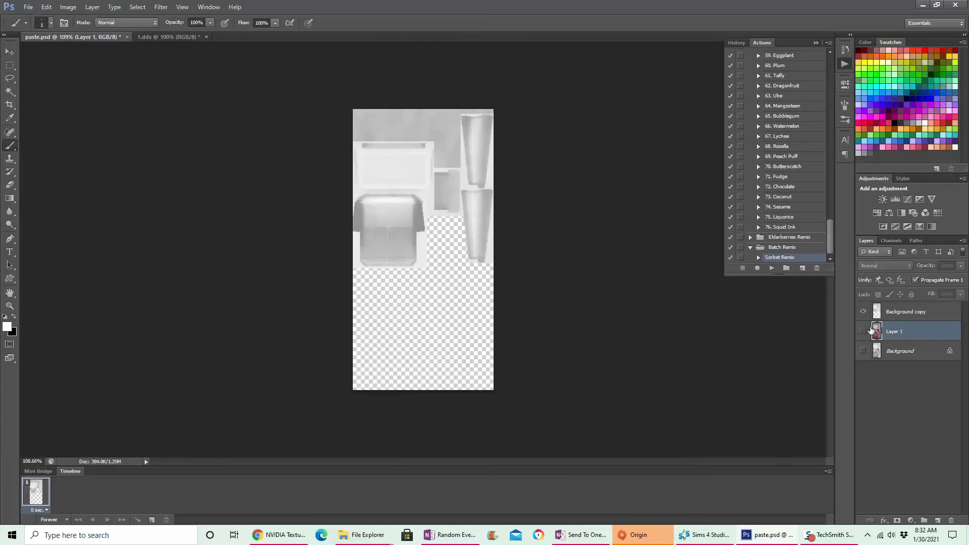
left_click(902, 313)
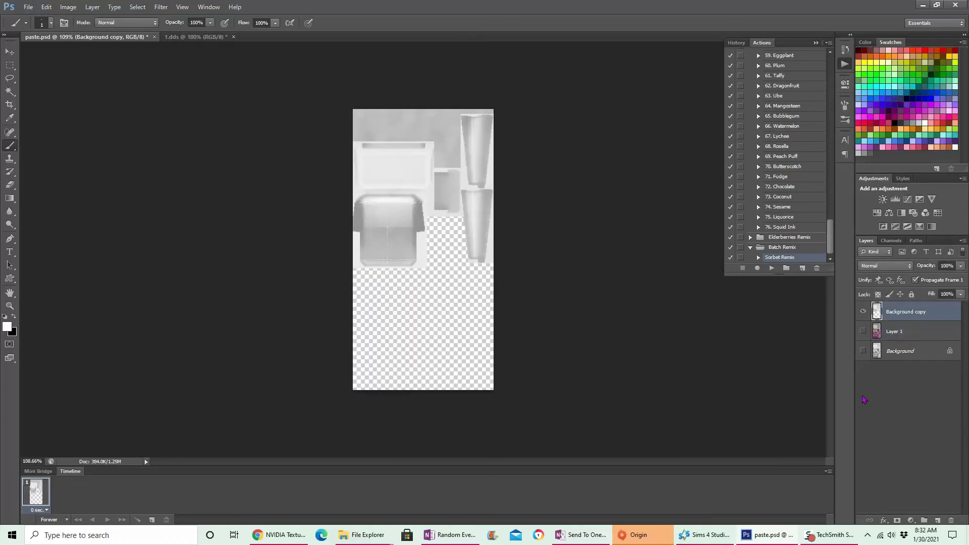
- Switch to the 1.dds document and paste the copied grey pieces into it
key("ctrl+Tab")
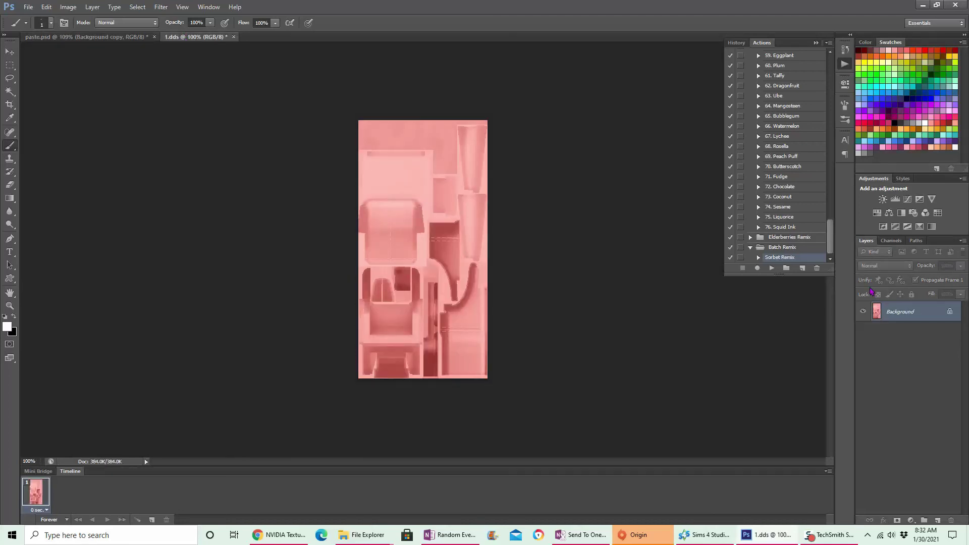
key("ctrl+v")
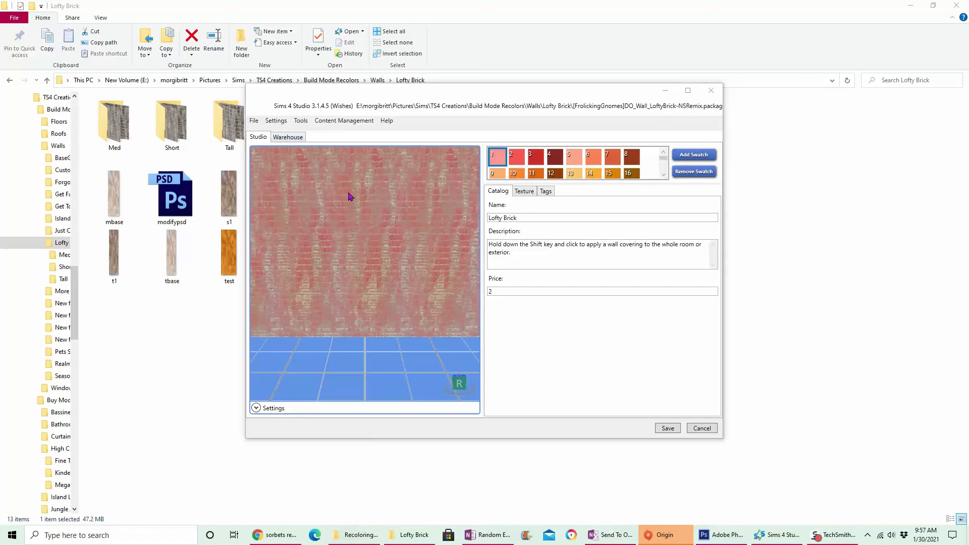
- Orbit the Lofty Brick wall preview and compare the pink, red and orange recolours in swatches 2 to 8
left_click_drag(383, 214, 536, 178)
left_click(520, 162)
left_click(537, 162)
left_click(556, 160)
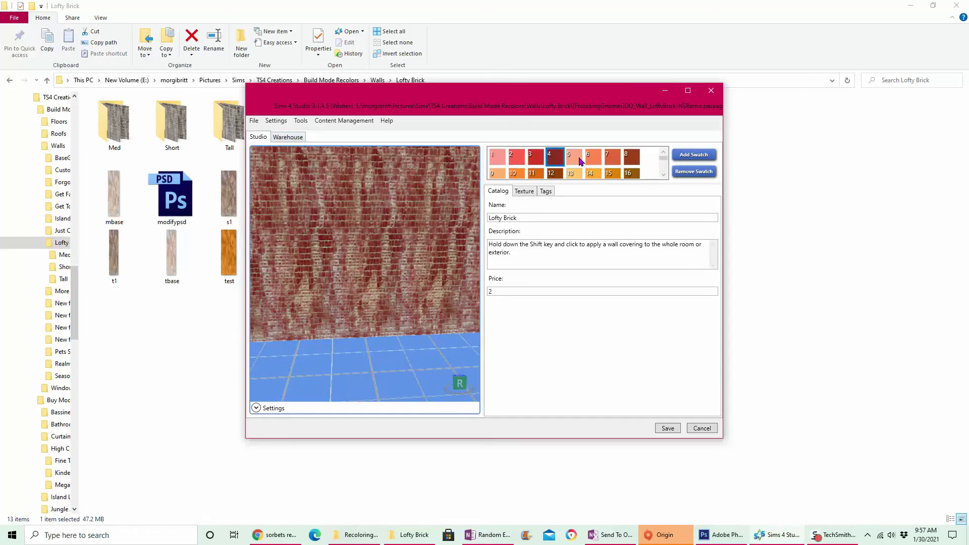
left_click(575, 161)
left_click(600, 161)
left_click(614, 161)
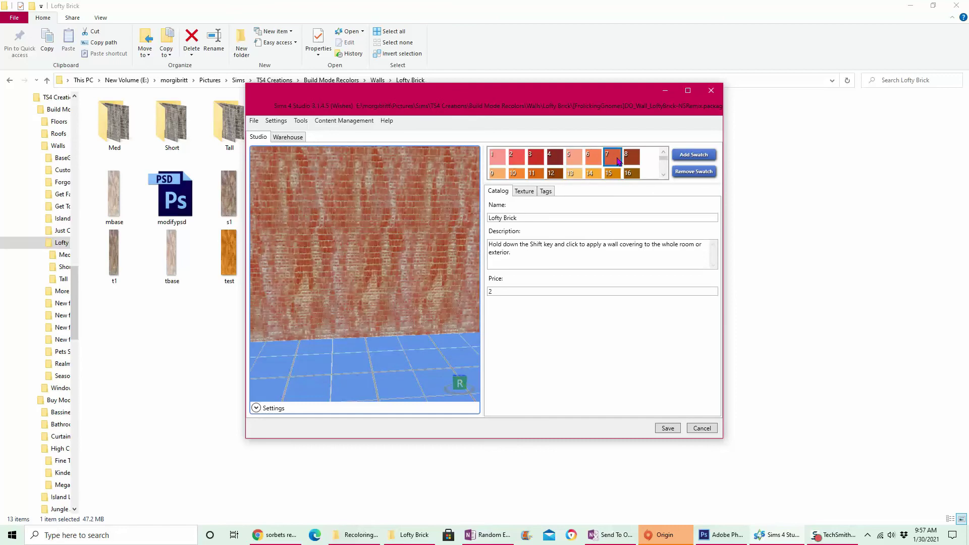
left_click(629, 161)
- Preview the orange, yellow and brown wall recolours in swatches 10 to 16, skipping swatch 14
left_click(630, 173)
left_click(611, 171)
left_click(574, 170)
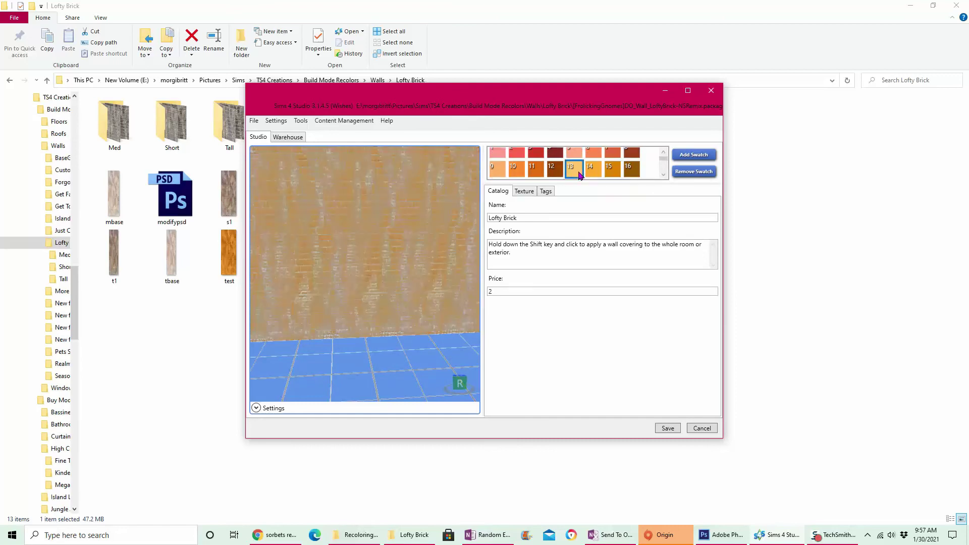
left_click(554, 171)
left_click(531, 172)
left_click(515, 171)
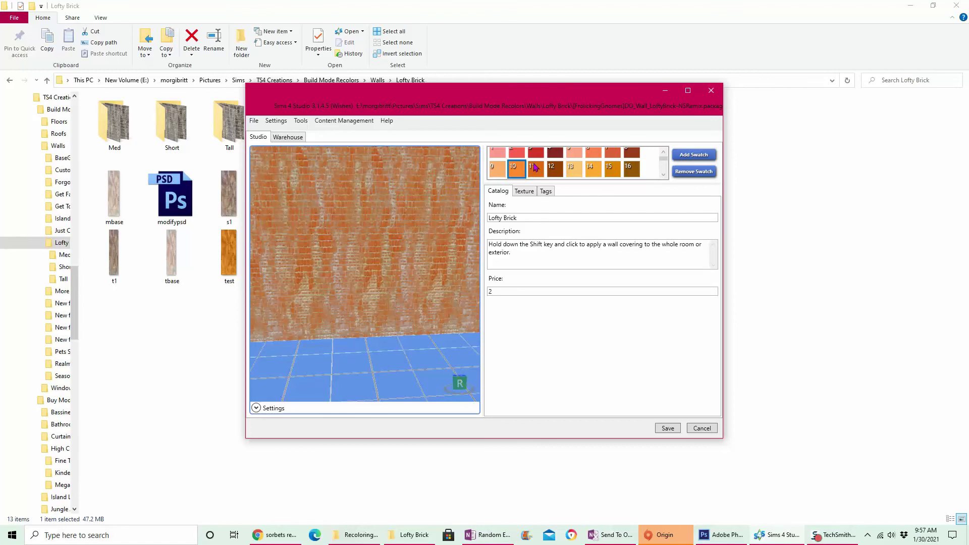
- Preview the green wall recolours in swatches 27, 28, 31 and 35, then return to the Lofty Brick folder
scroll(520, 167, "down", 3)
left_click(537, 163)
left_click(556, 163)
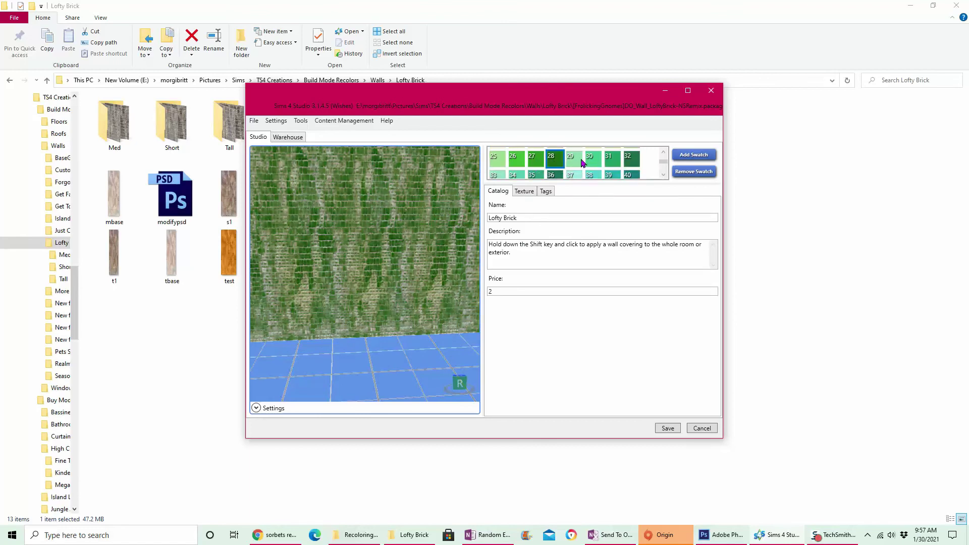
left_click(609, 166)
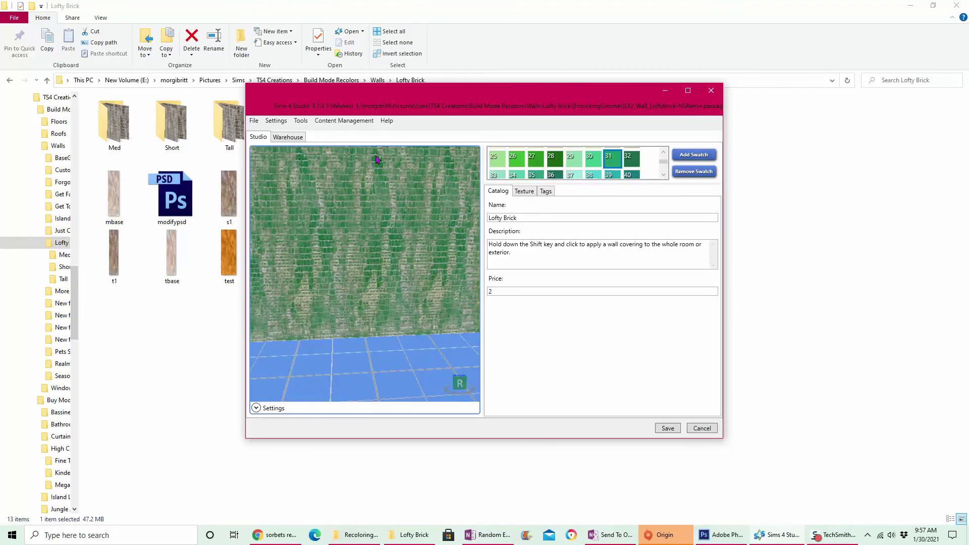
left_click(538, 175)
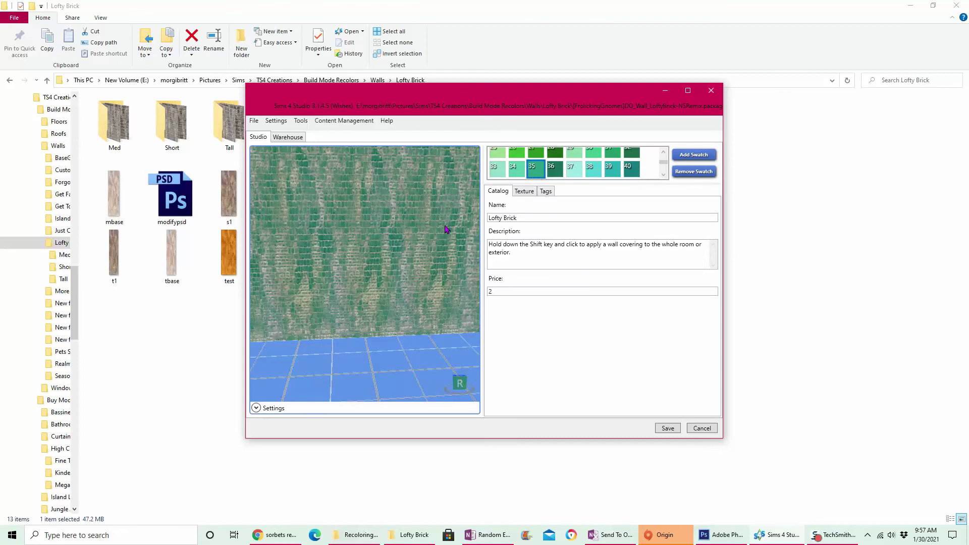
left_click(227, 230)
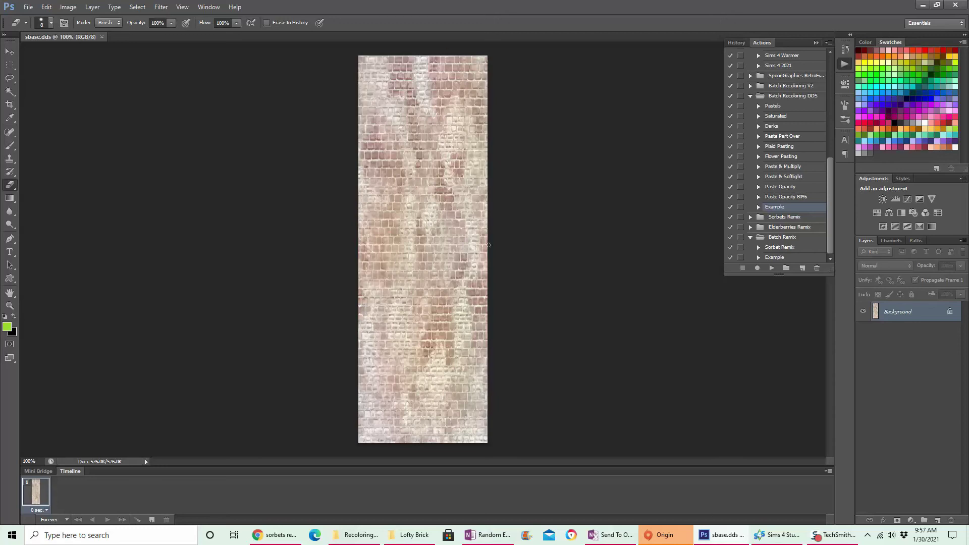
- Try to select the pale bricks near the upper edge of sbase.dds with the Magic Wand, then clear the selection
left_click(9, 91)
left_click(381, 93)
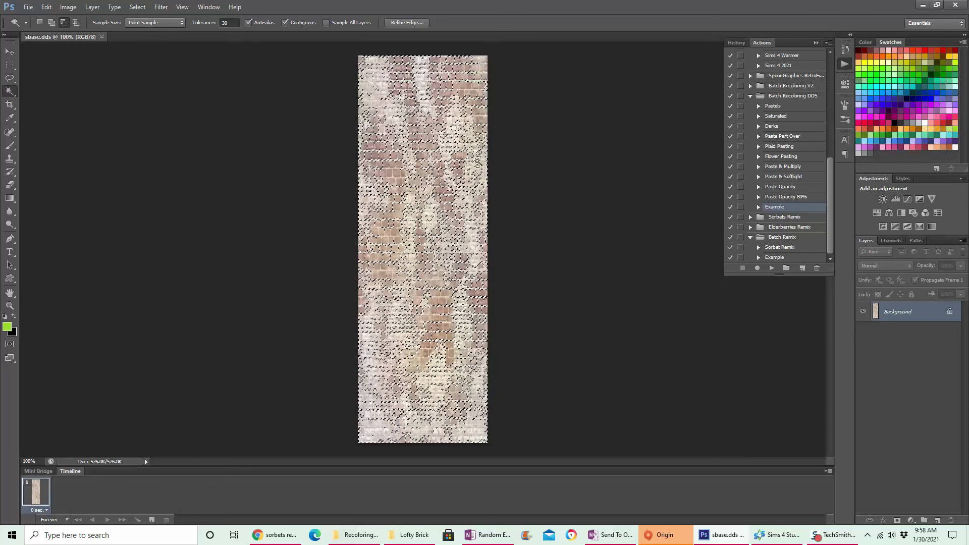
key("ctrl+d")
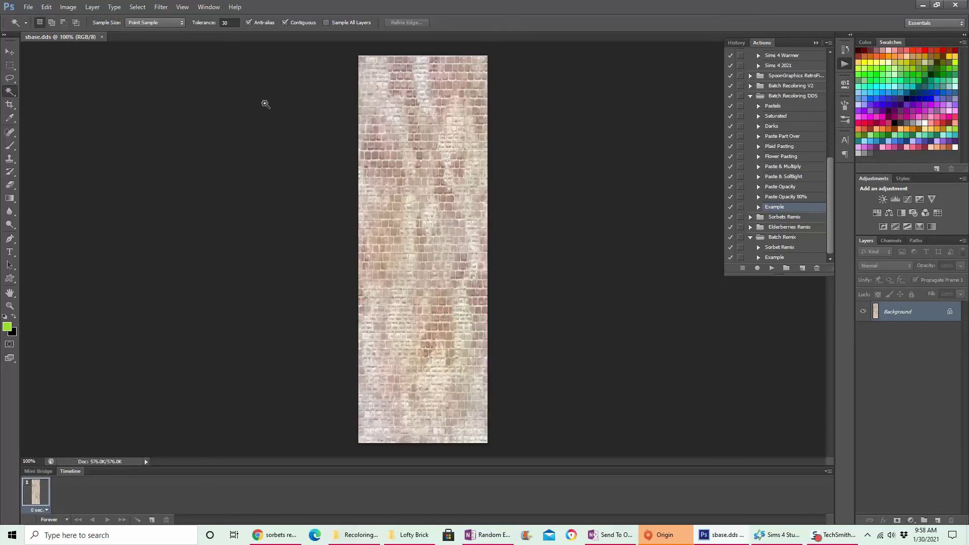
- Select the lightest brick areas of sbase.dds with Color Range, using sampled colours and a fuzziness of 107
left_click(140, 8)
left_click(157, 94)
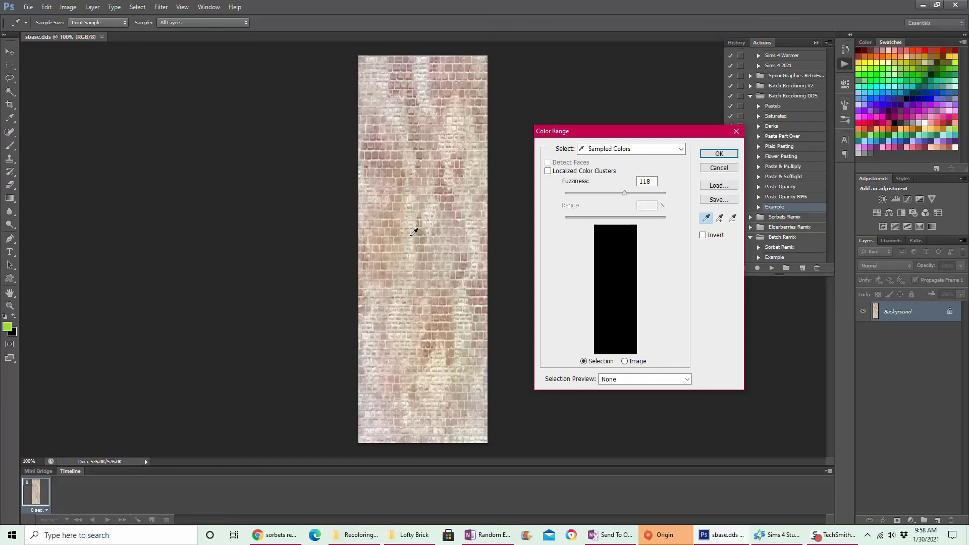
left_click(500, 223)
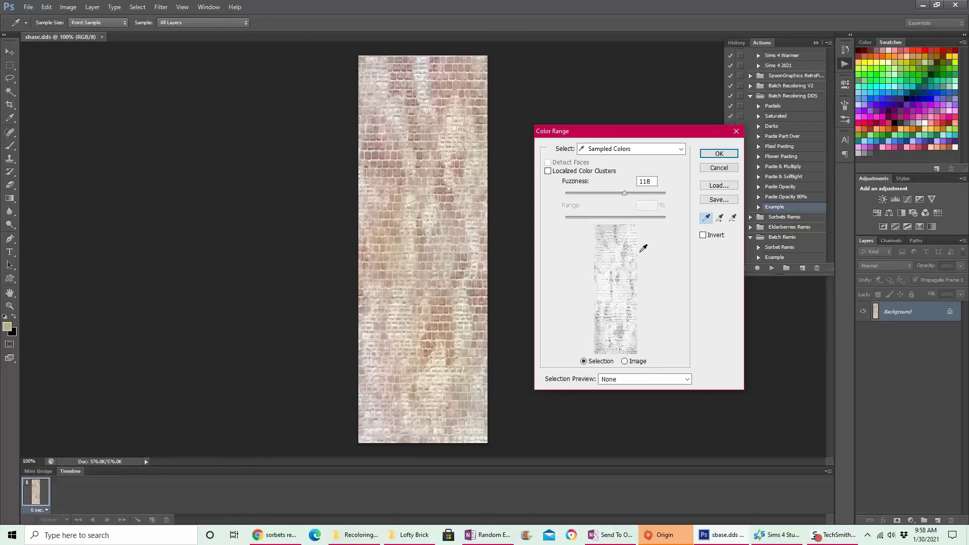
left_click(436, 241)
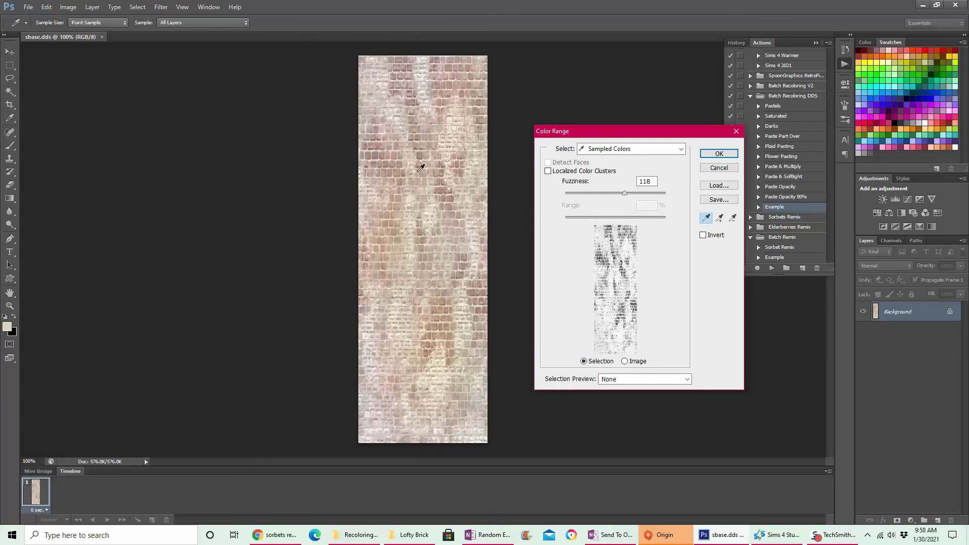
left_click(625, 192)
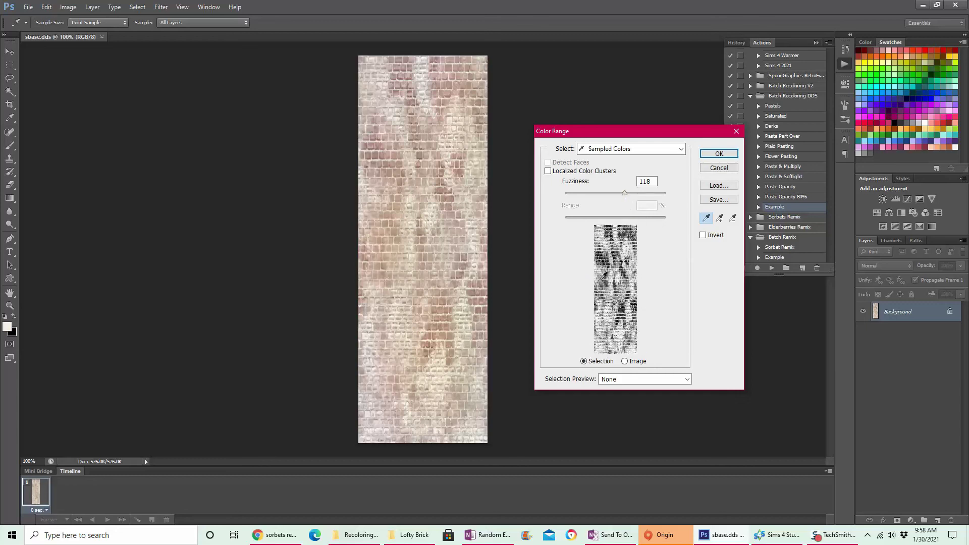
mouse_move(625, 194)
left_mouse_down()
mouse_move(577, 196)
mouse_move(666, 195)
mouse_move(600, 202)
mouse_move(619, 202)
left_mouse_up()
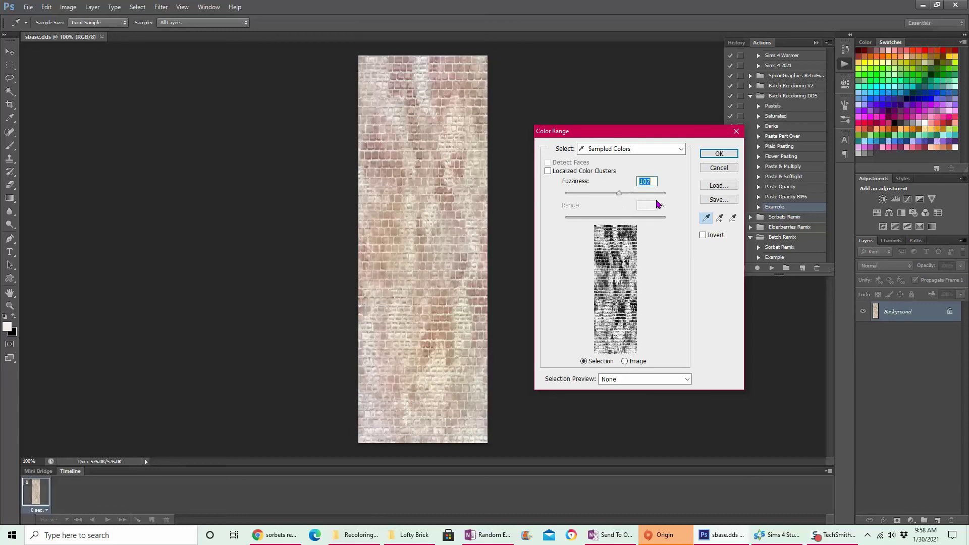
left_click(719, 153)
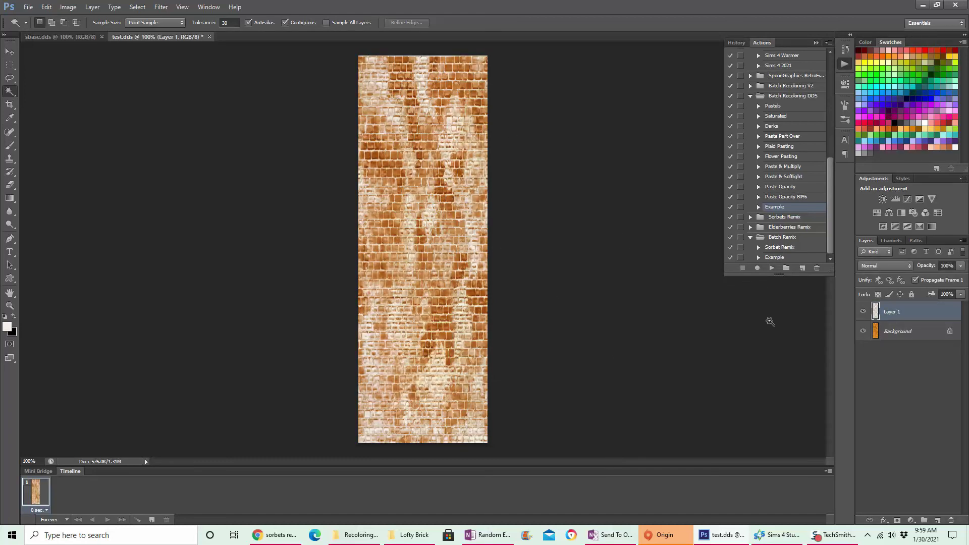
- Try the Overlay, Soft Light and Color blend modes on Layer 1 of test.dds
left_click(888, 266)
left_click(870, 401)
left_click(876, 266)
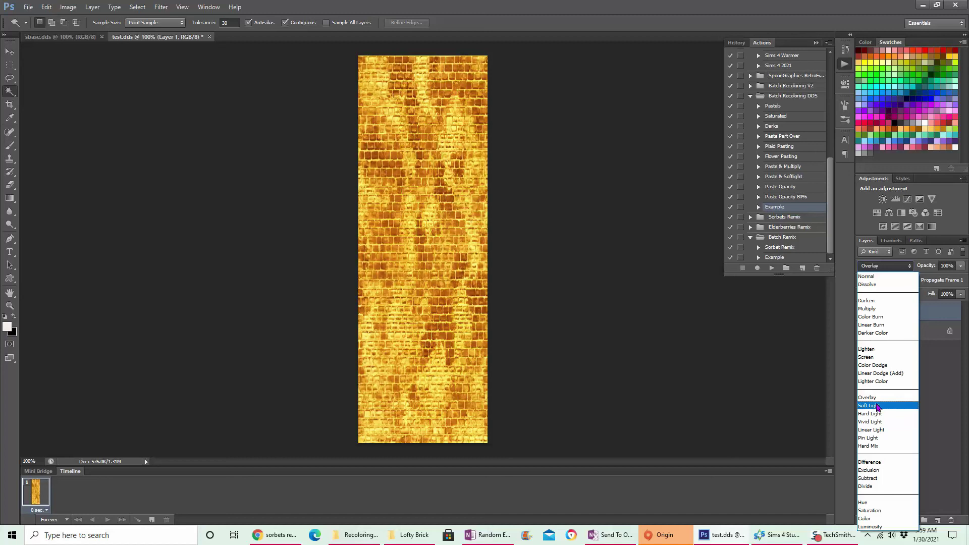
left_click(878, 407)
left_click(879, 266)
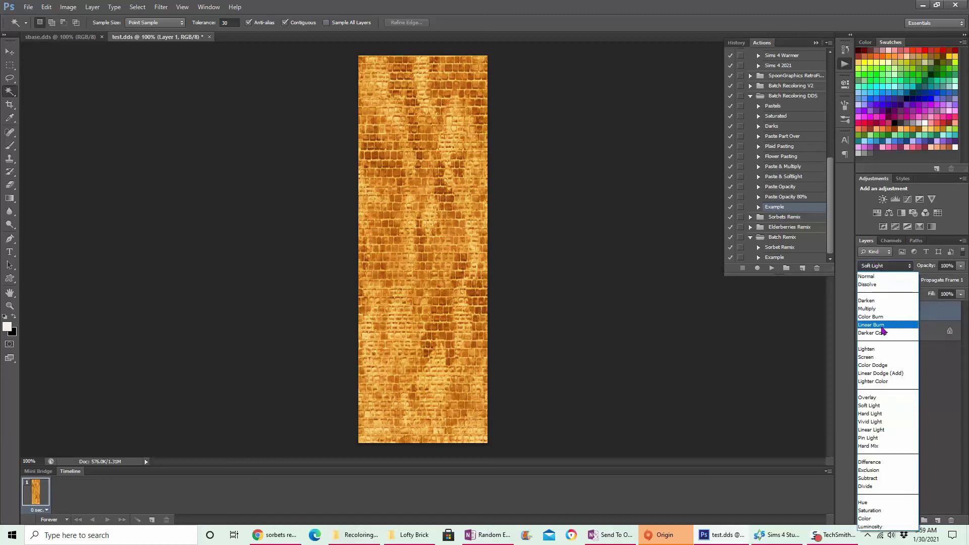
left_click(866, 519)
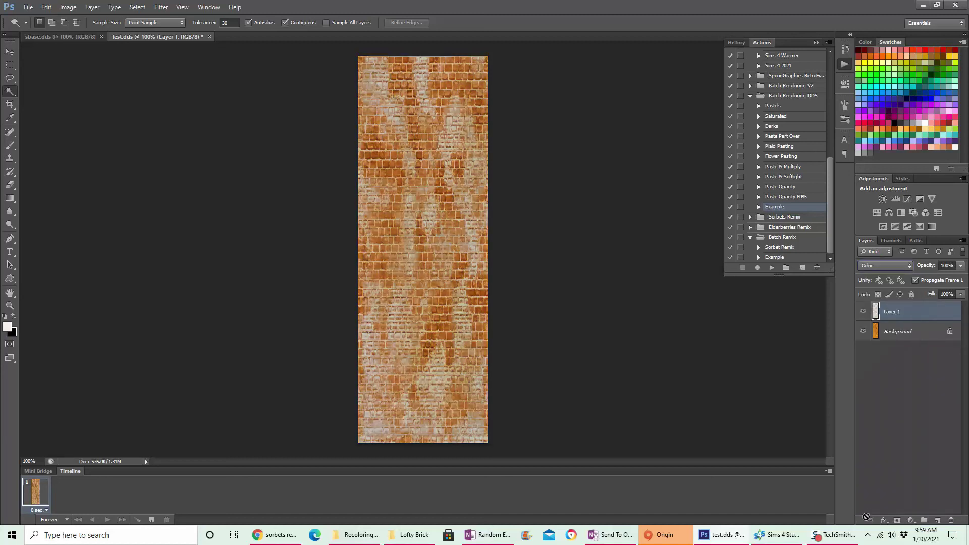
- Try the Hue blend mode on Layer 1, followed by Color Dodge at 35% opacity
left_click(873, 266)
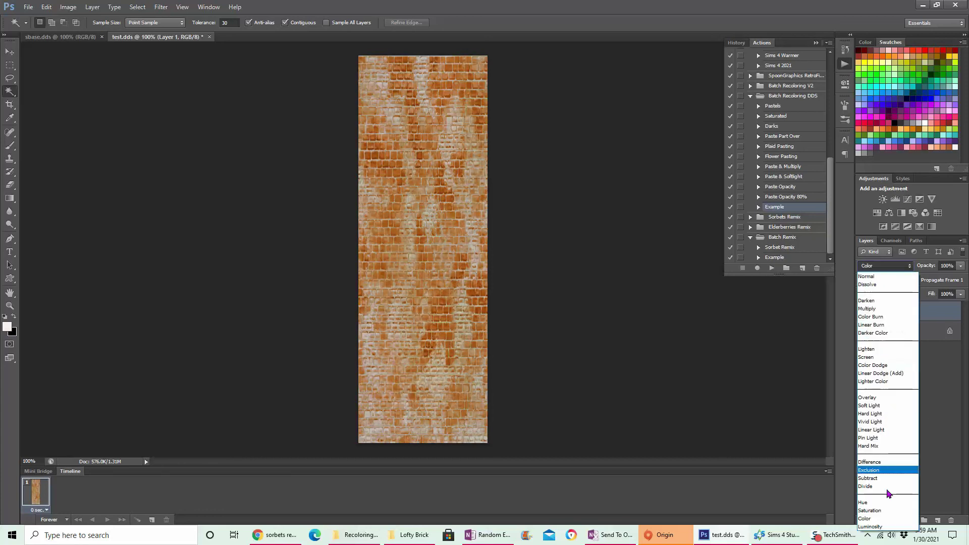
left_click(870, 505)
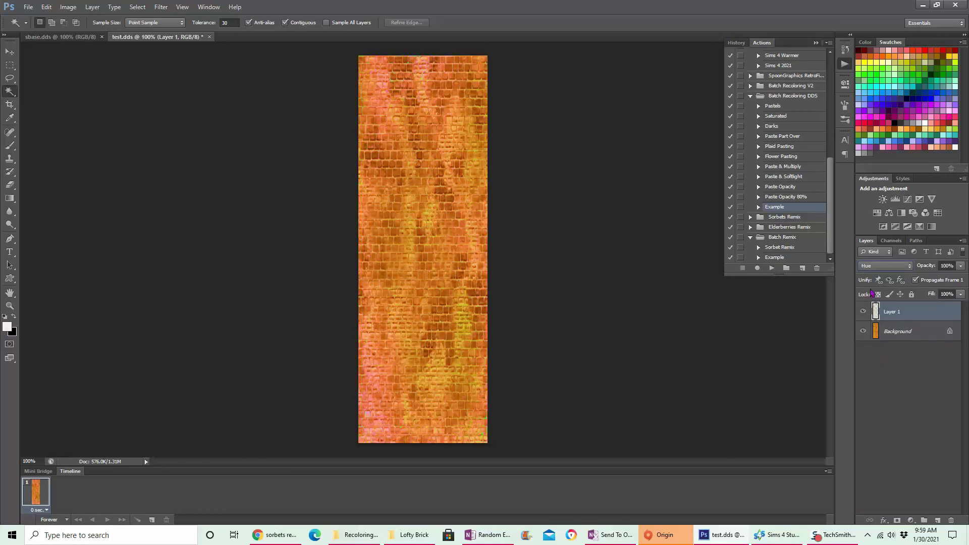
left_click(871, 266)
left_click(873, 365)
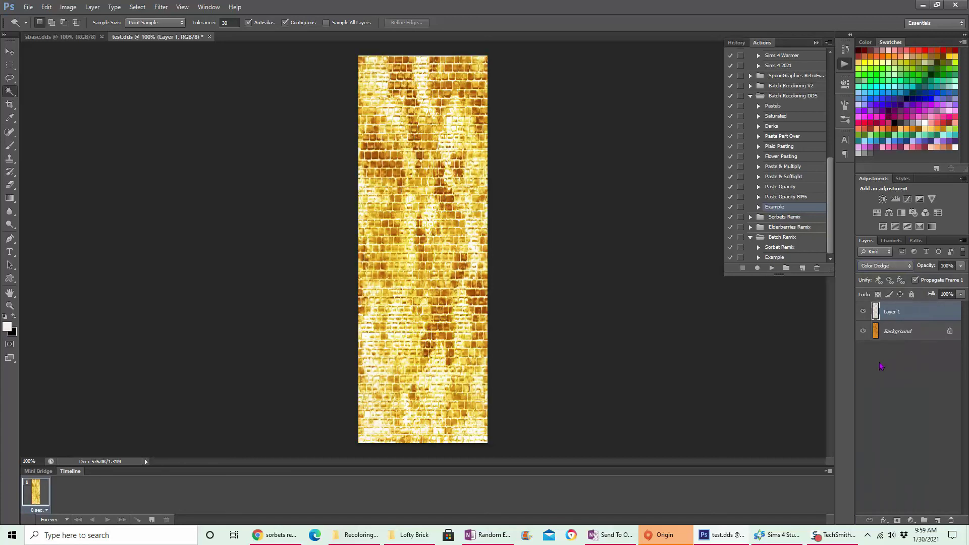
left_click_drag(961, 266, 929, 288)
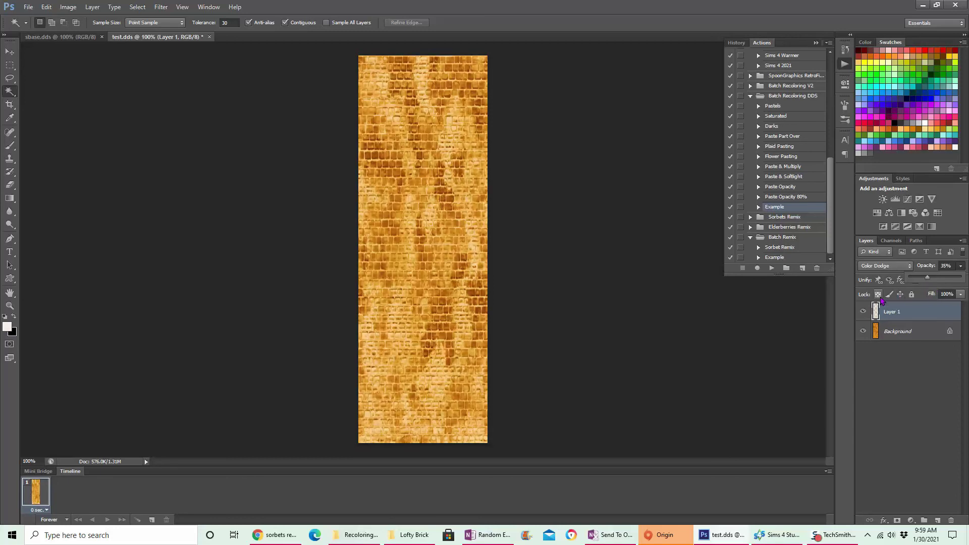
- Hide the Background layer to examine Layer 1 on its own, then show it again
left_click(864, 334)
left_click(865, 335)
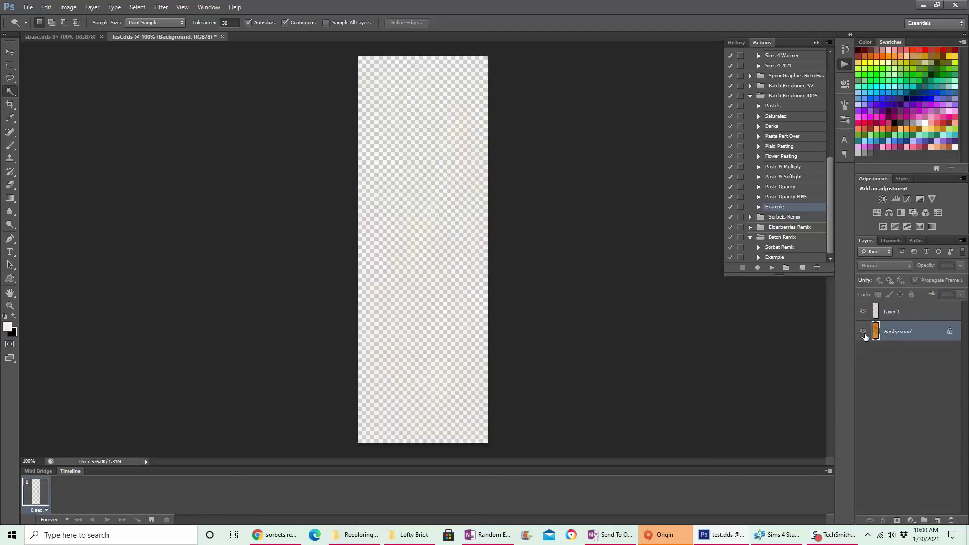
left_click(864, 335)
- Set Layer 1 to Screen blending and raise its opacity to about 75%
left_click(892, 312)
left_click(896, 266)
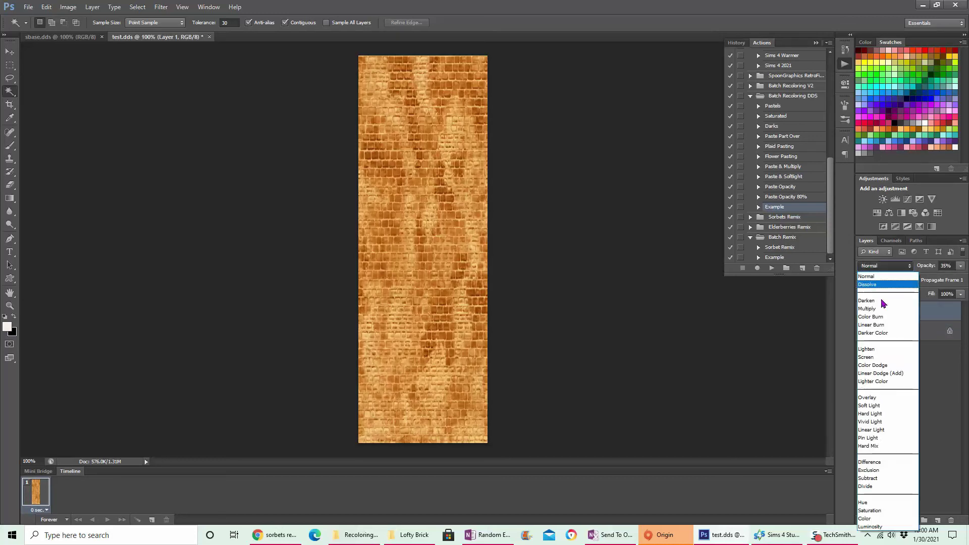
left_click(871, 356)
left_click(960, 266)
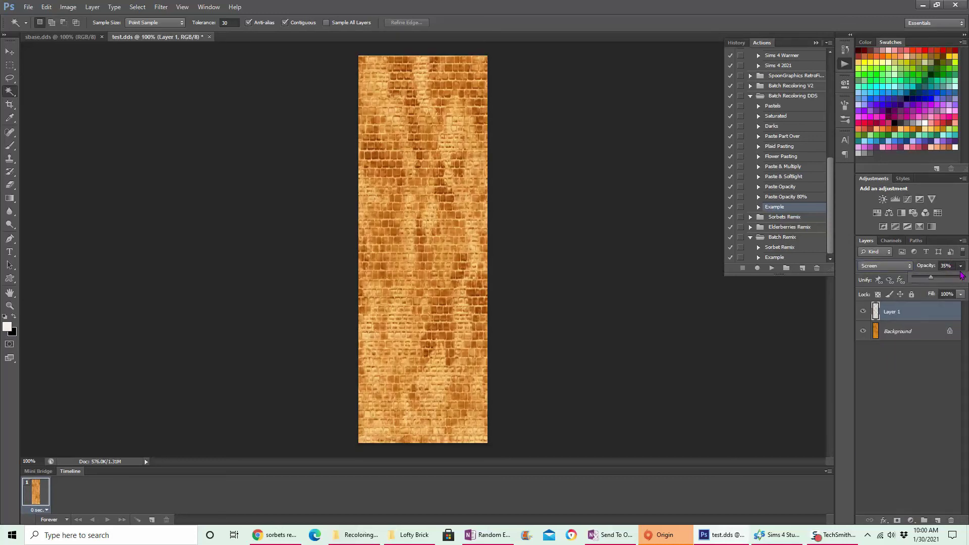
mouse_move(934, 277)
left_mouse_down()
mouse_move(954, 279)
mouse_move(942, 279)
left_mouse_up()
left_click(908, 364)
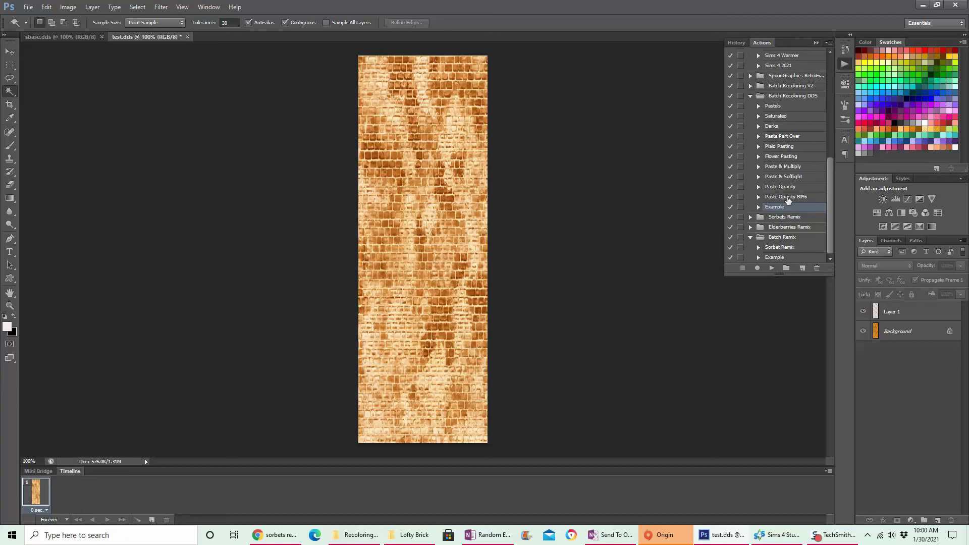
- Expand the Paste & Softlight action to check its commands, and merge Layer 1 into the Background of test.dds
left_click(758, 176)
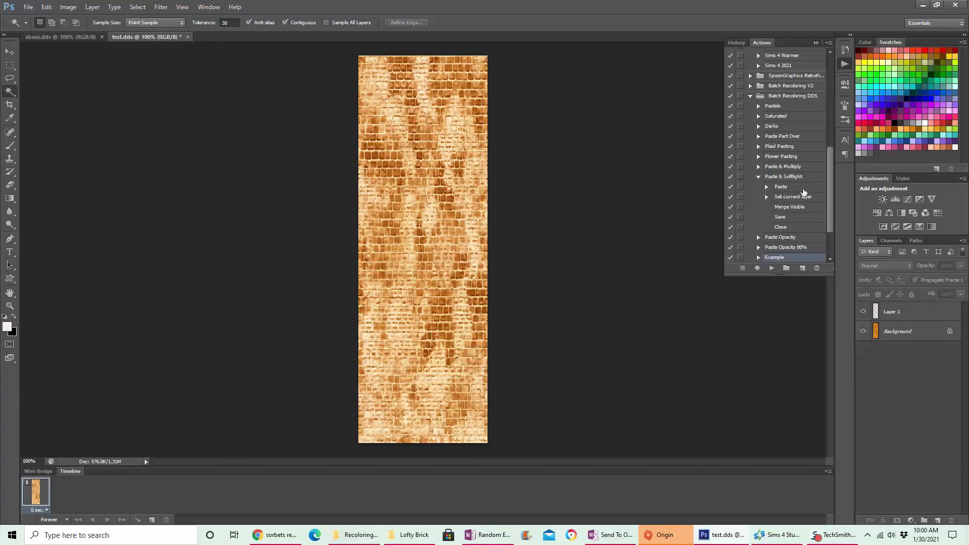
left_click(893, 312)
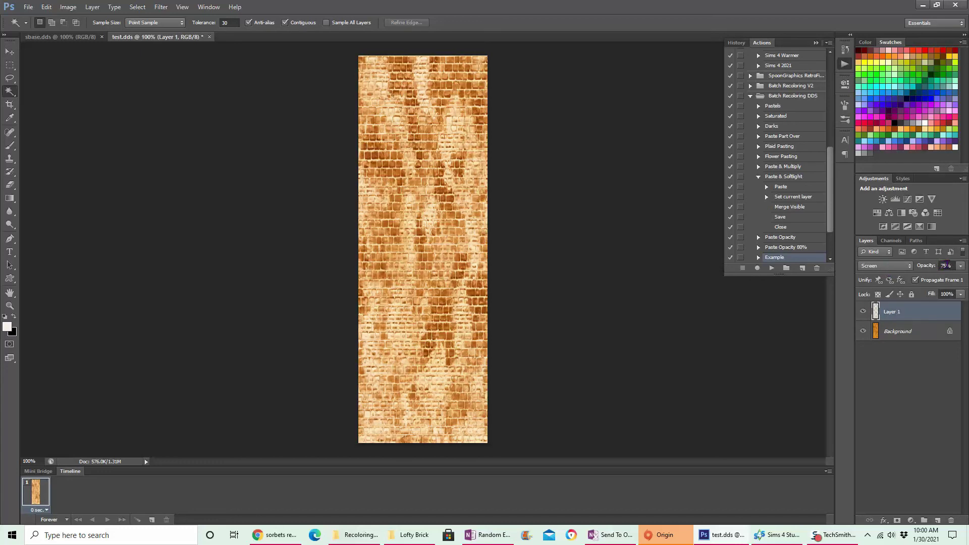
right_click(902, 332)
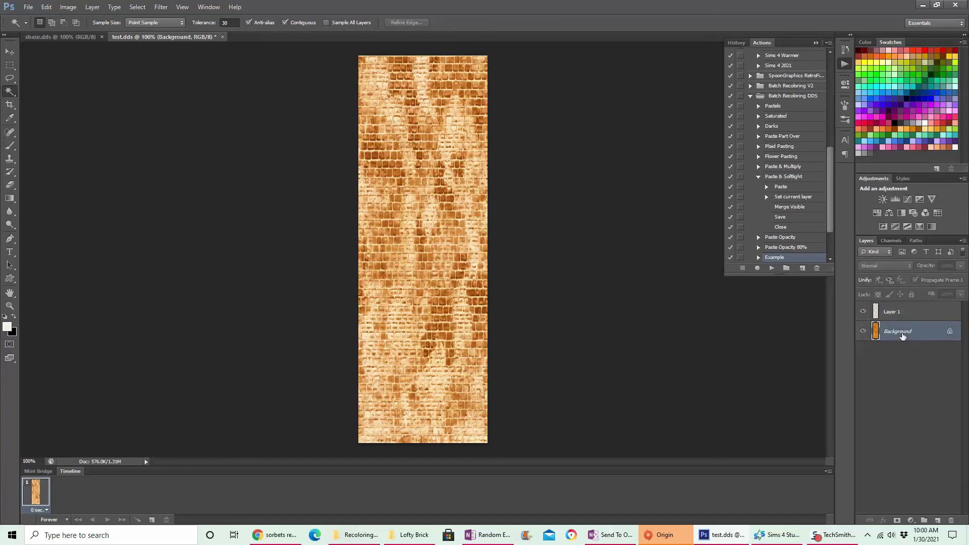
left_click(869, 420)
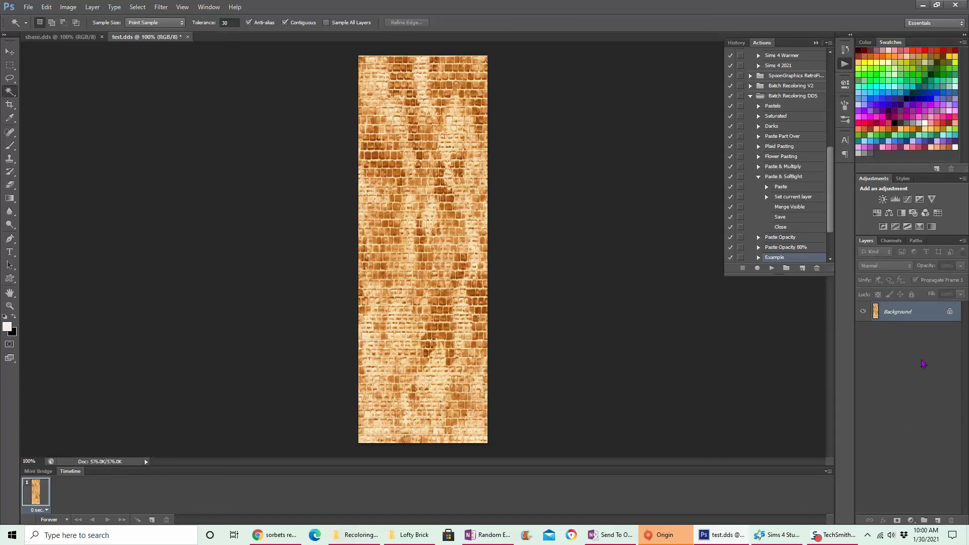